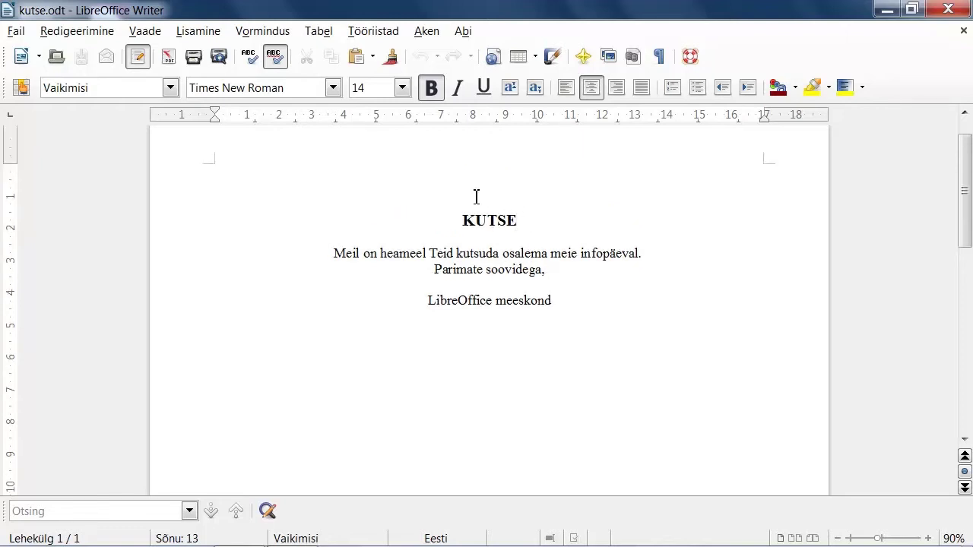
# - Start the mail merge wizard from the blank line above KUTSE, using the active document as source and Kiri as document type
pyautogui.click(274, 183)
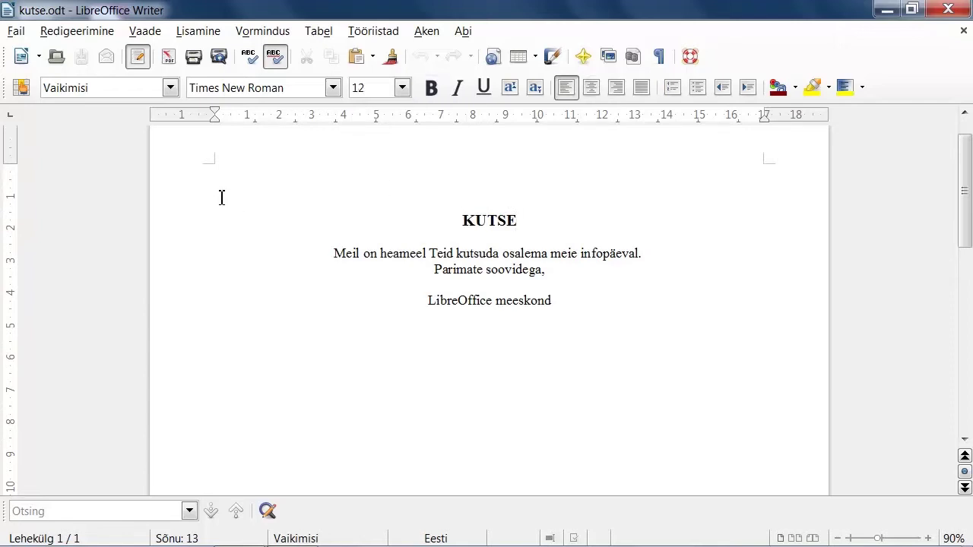
pyautogui.click(368, 31)
pyautogui.click(451, 229)
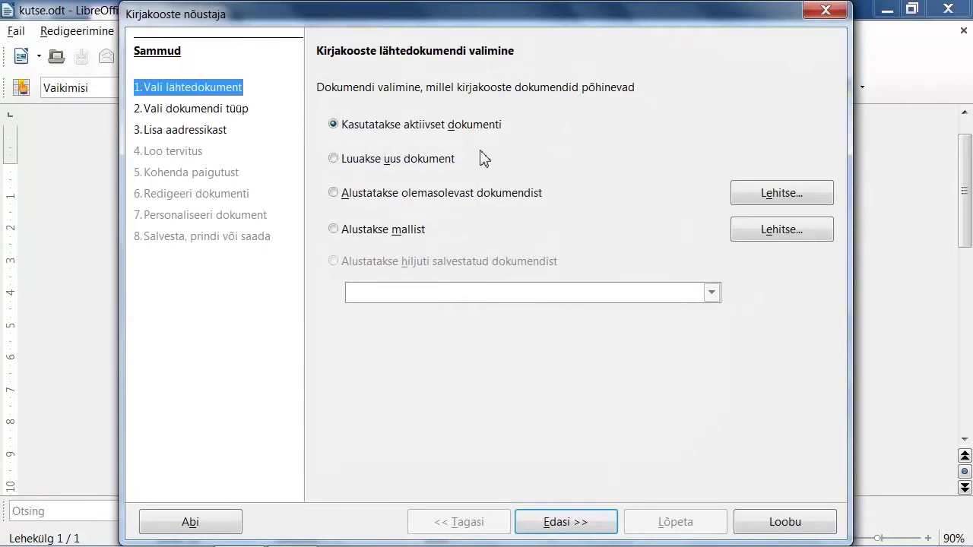
pyautogui.click(584, 524)
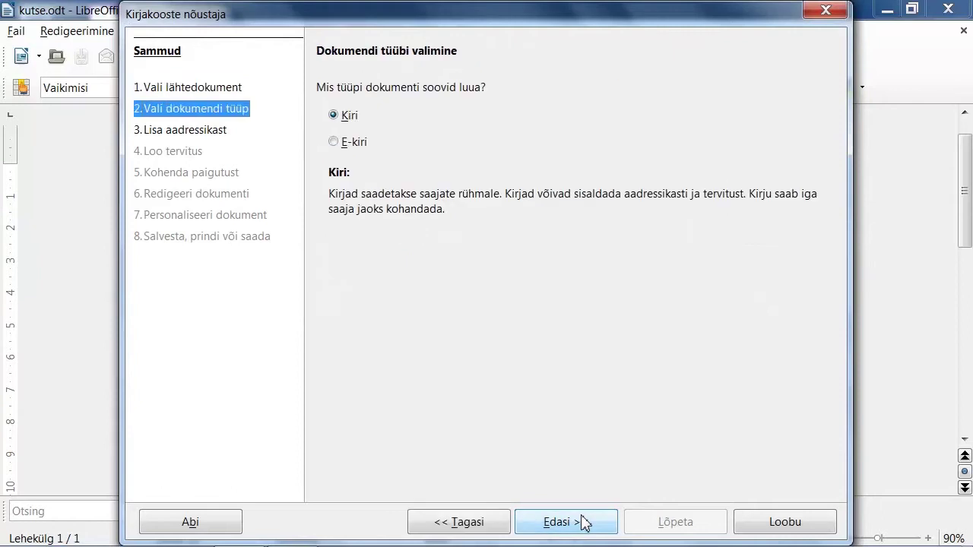
pyautogui.click(584, 523)
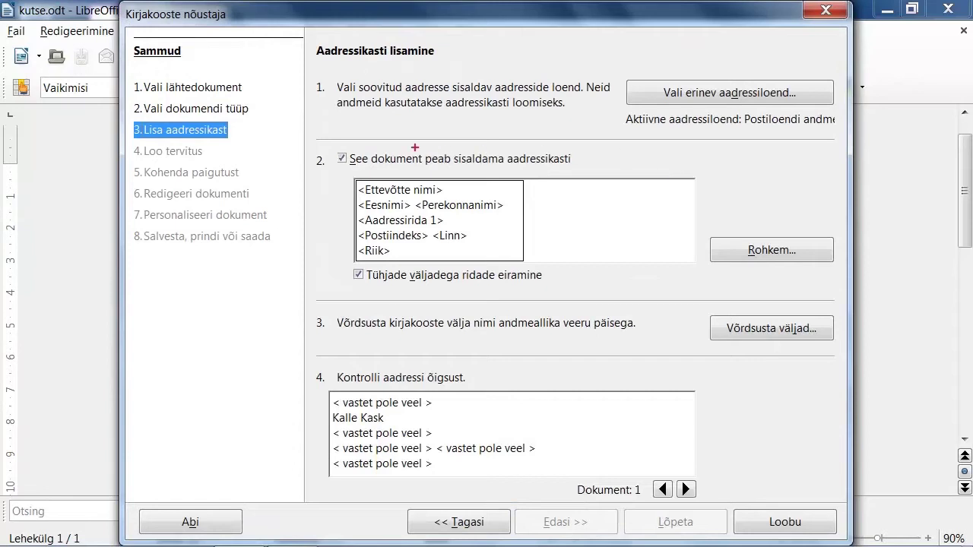
pyautogui.moveTo(311, 142); pyautogui.dragTo(841, 276)
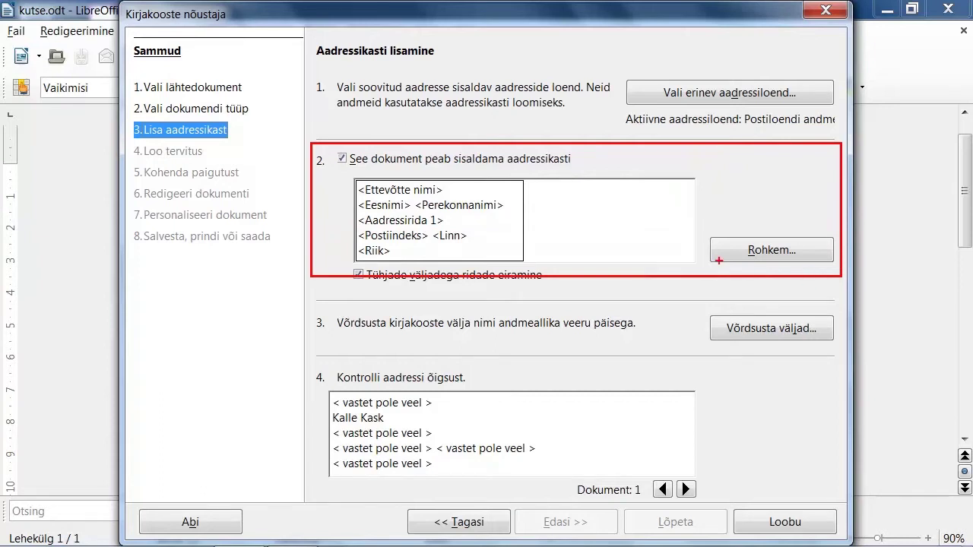
pyautogui.press('Escape')
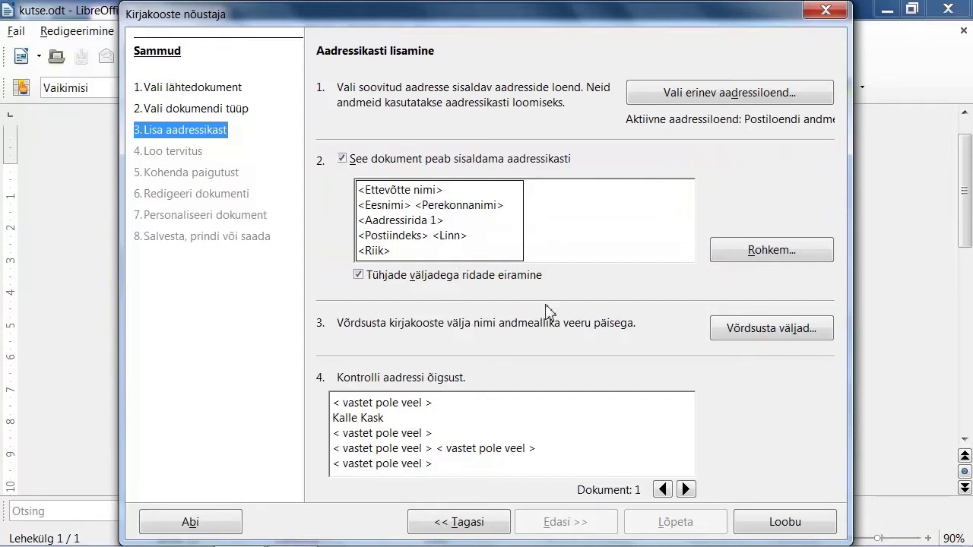
# - Create a new address block containing the elements Eesnimi, Perekonnanimi, Aadressirida 1 and E-posti aadress
pyautogui.click(792, 257)
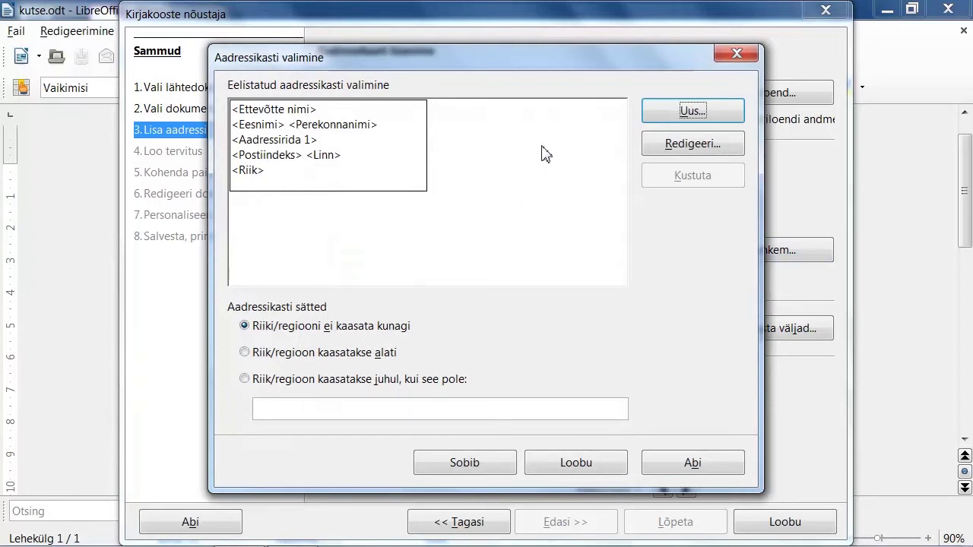
pyautogui.click(693, 114)
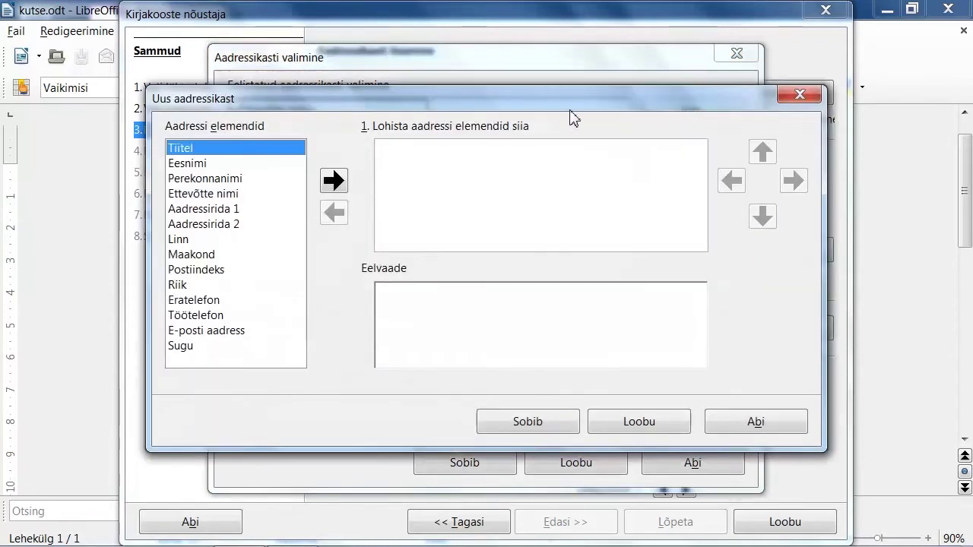
pyautogui.click(205, 165)
pyautogui.click(341, 188)
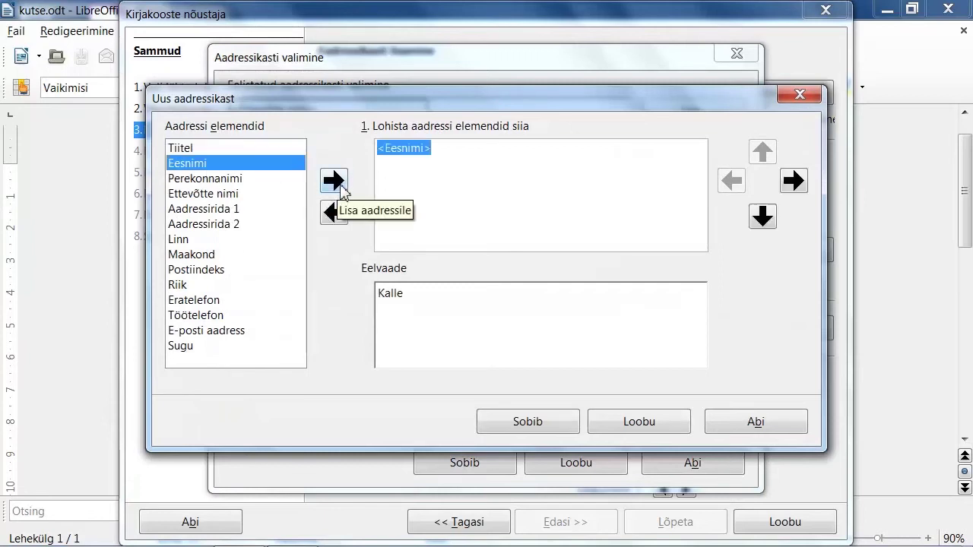
pyautogui.click(231, 181)
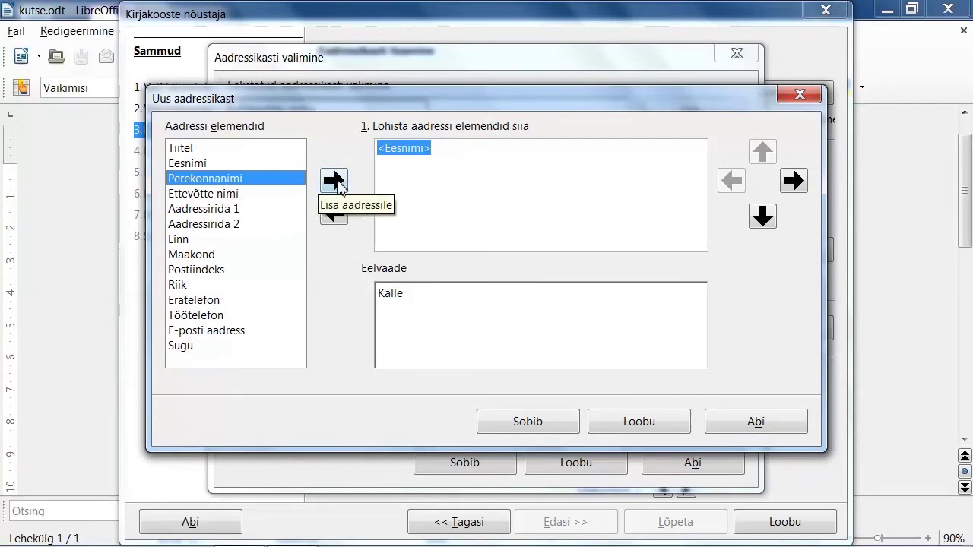
pyautogui.click(339, 189)
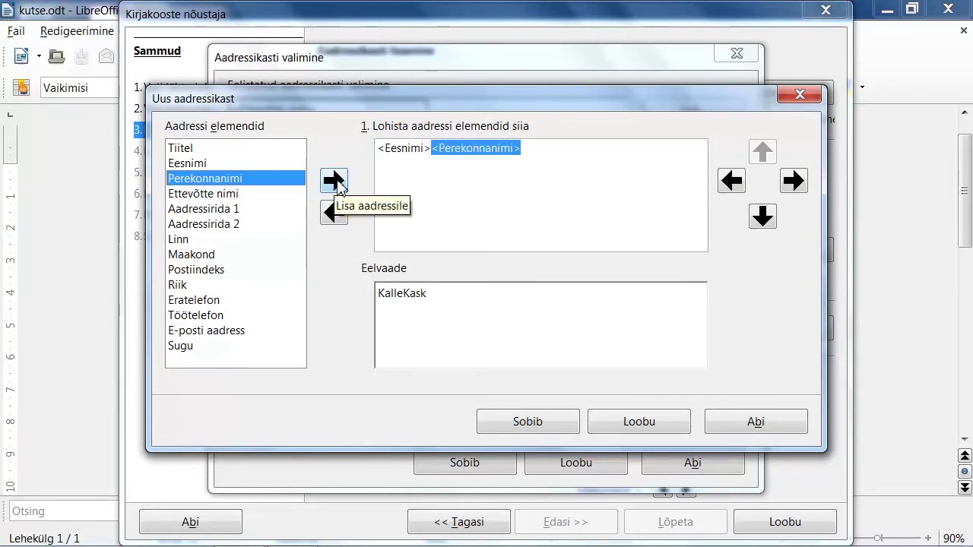
pyautogui.click(218, 210)
pyautogui.click(337, 190)
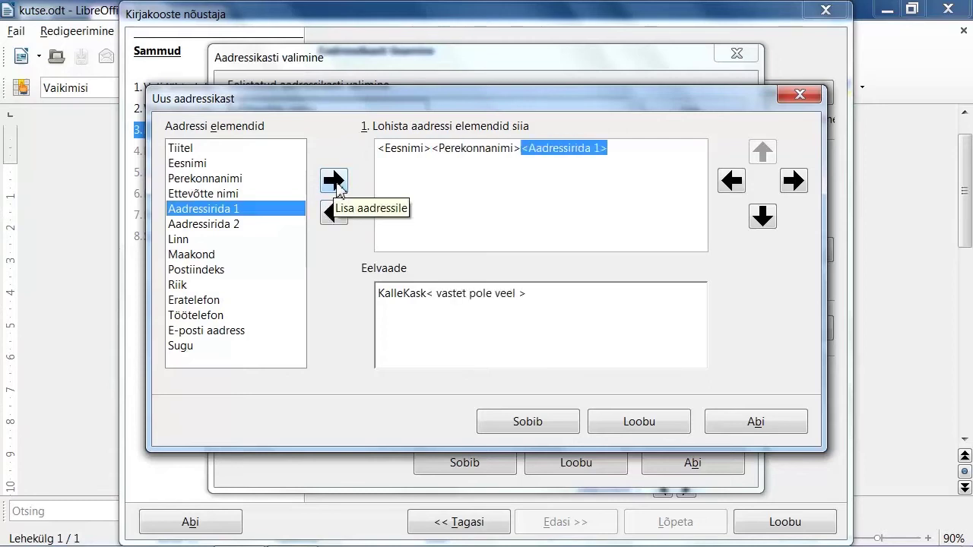
pyautogui.click(212, 335)
pyautogui.click(335, 186)
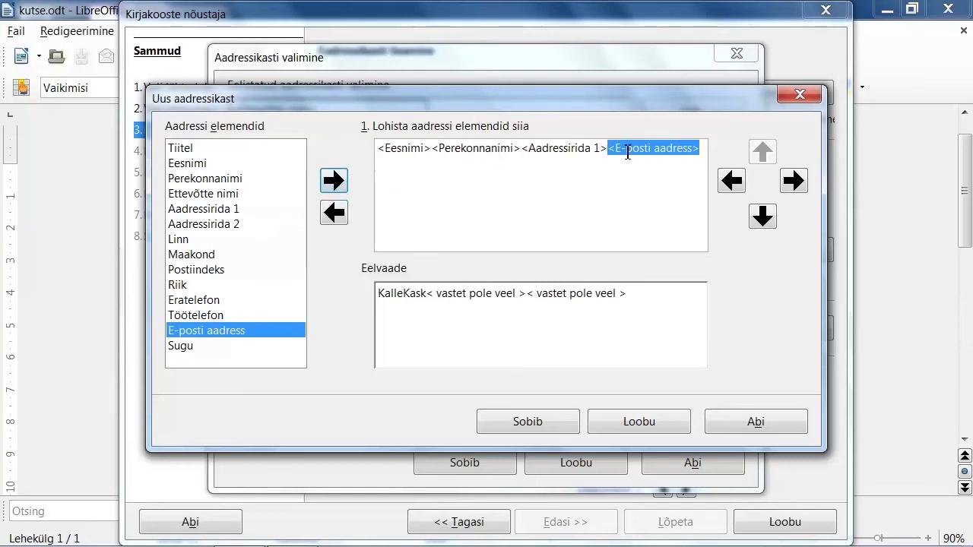
# - Arrange the address block with Aadressirida 1 on the second line and E-posti aadress on the third line, below the names
pyautogui.click(413, 149)
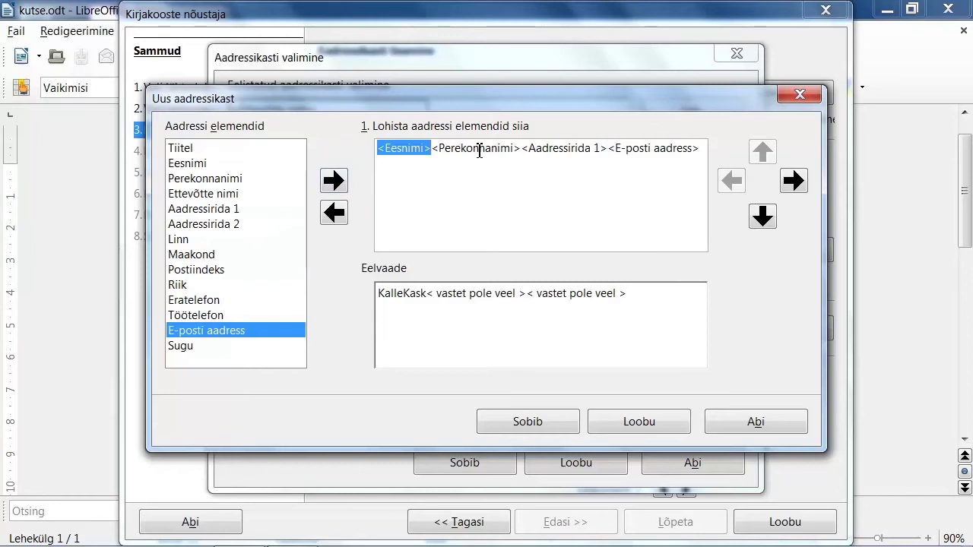
pyautogui.click(480, 152)
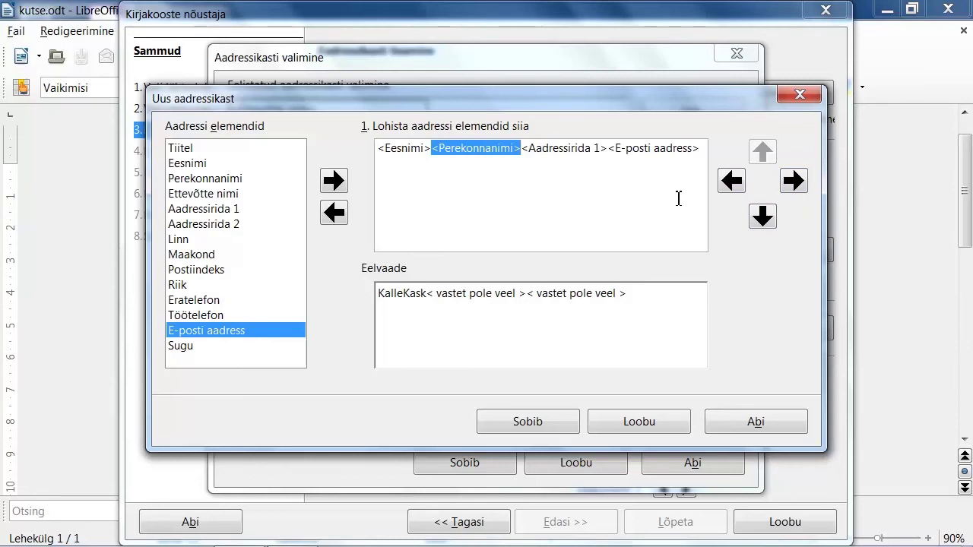
pyautogui.click(574, 149)
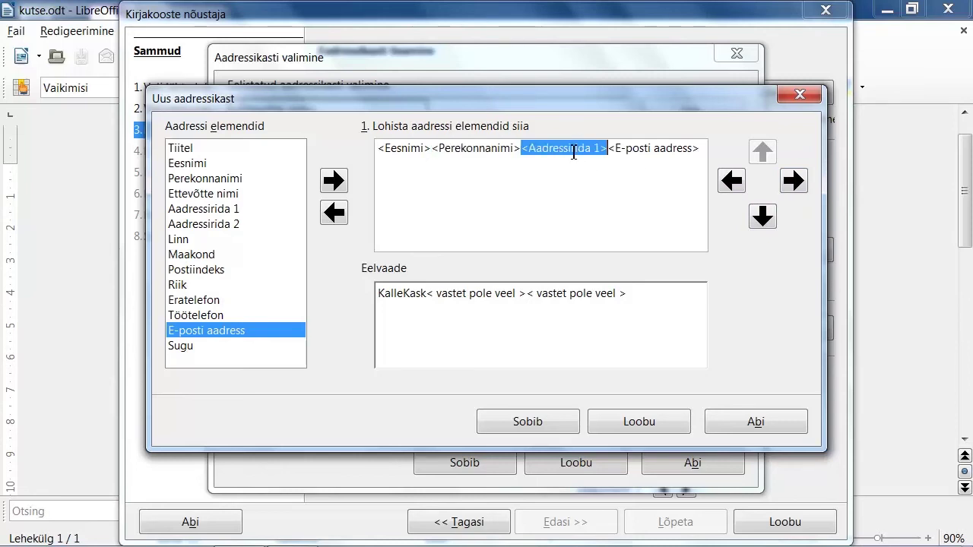
pyautogui.click(762, 217)
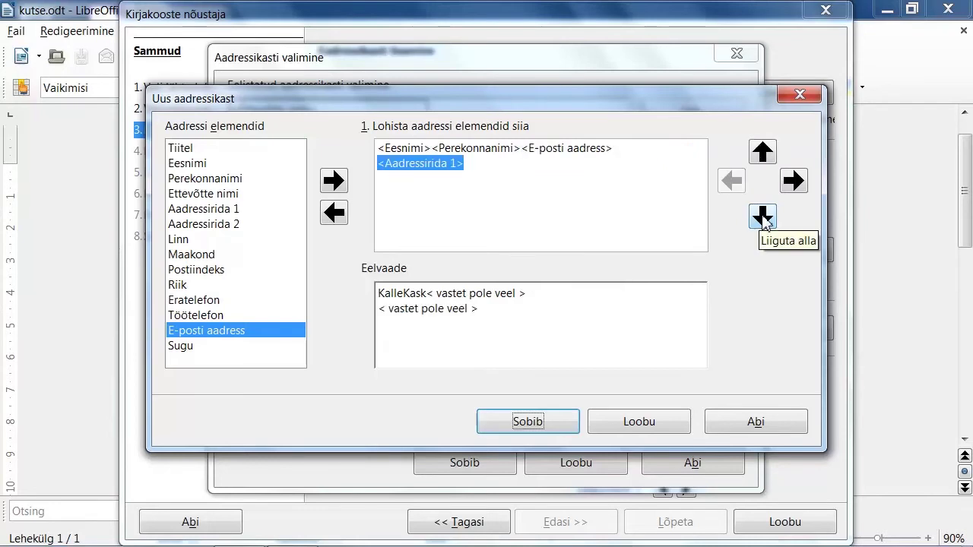
pyautogui.click(569, 150)
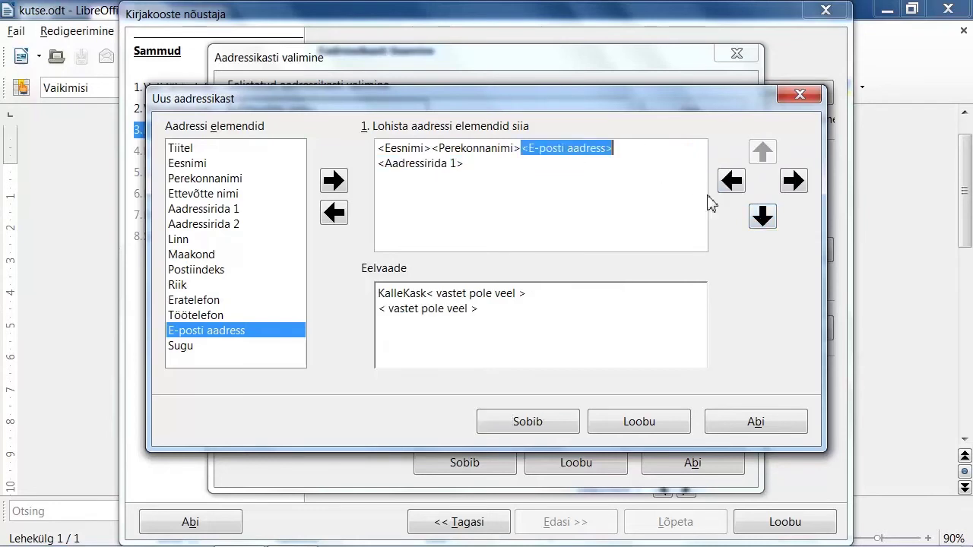
pyautogui.click(764, 218)
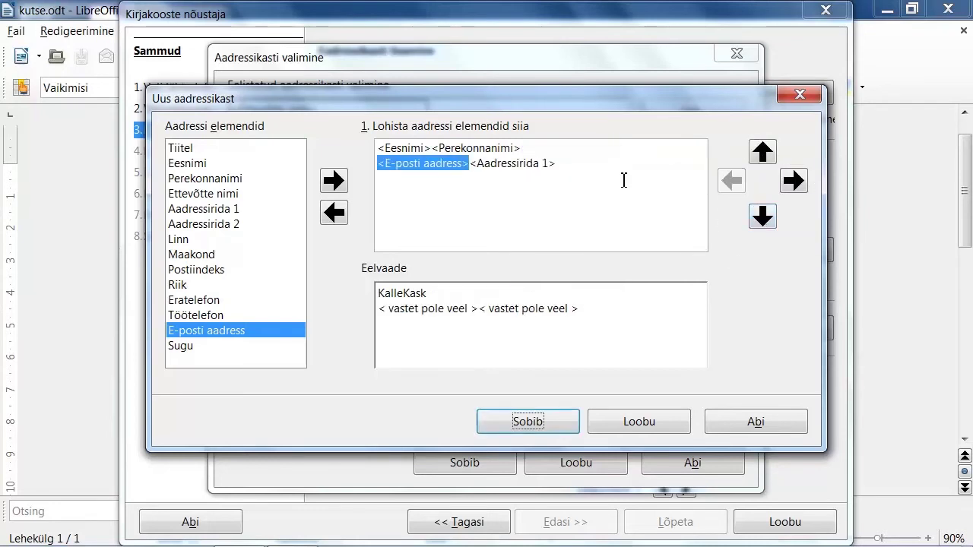
pyautogui.click(770, 222)
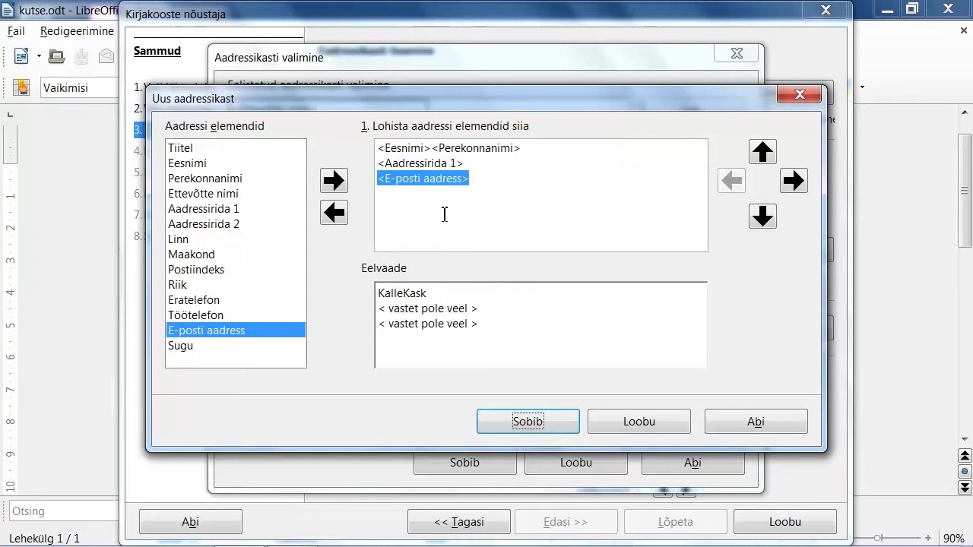
pyautogui.moveTo(368, 275); pyautogui.dragTo(494, 353)
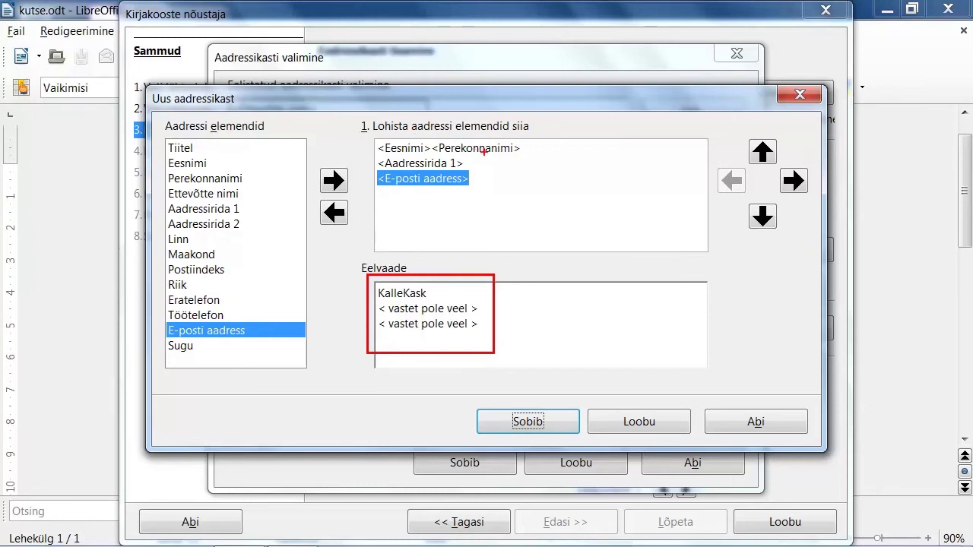
pyautogui.moveTo(484, 183); pyautogui.dragTo(484, 158)
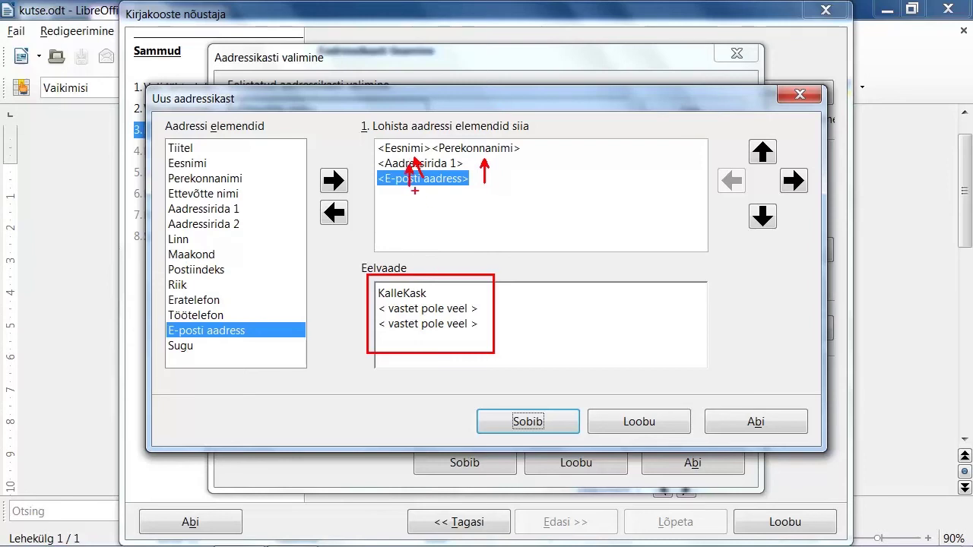
pyautogui.moveTo(446, 221); pyautogui.dragTo(439, 191)
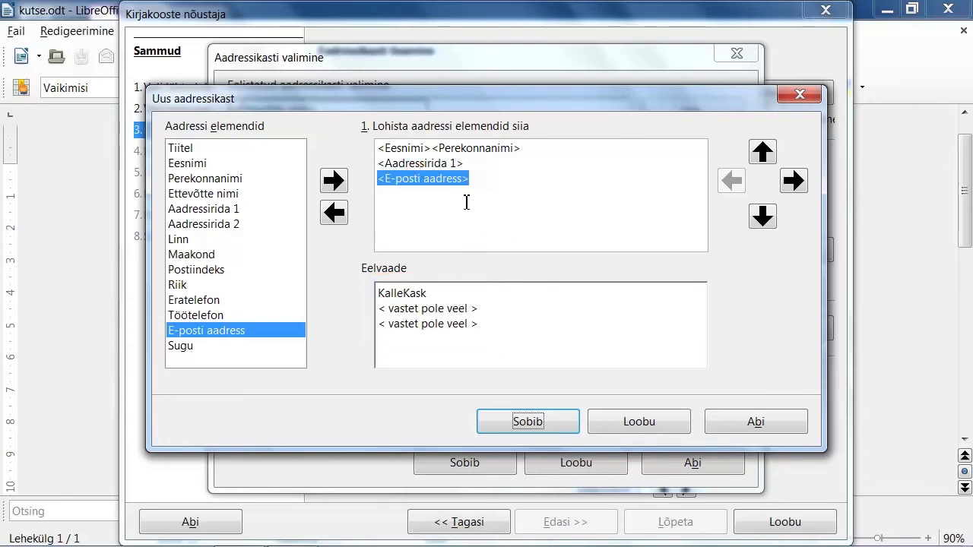
# - Accept the new address block as the document's address block and open the matching of its fields
pyautogui.click(533, 424)
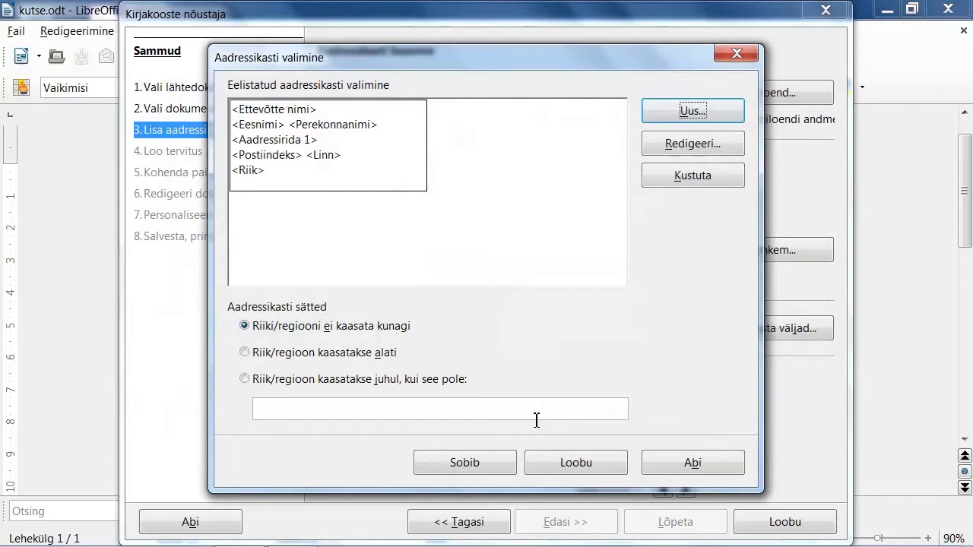
pyautogui.click(465, 463)
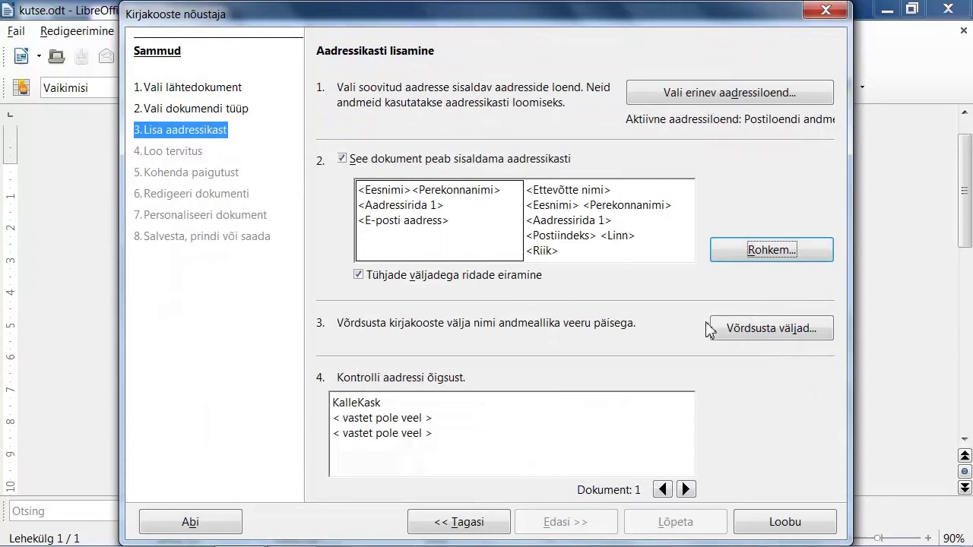
pyautogui.click(762, 336)
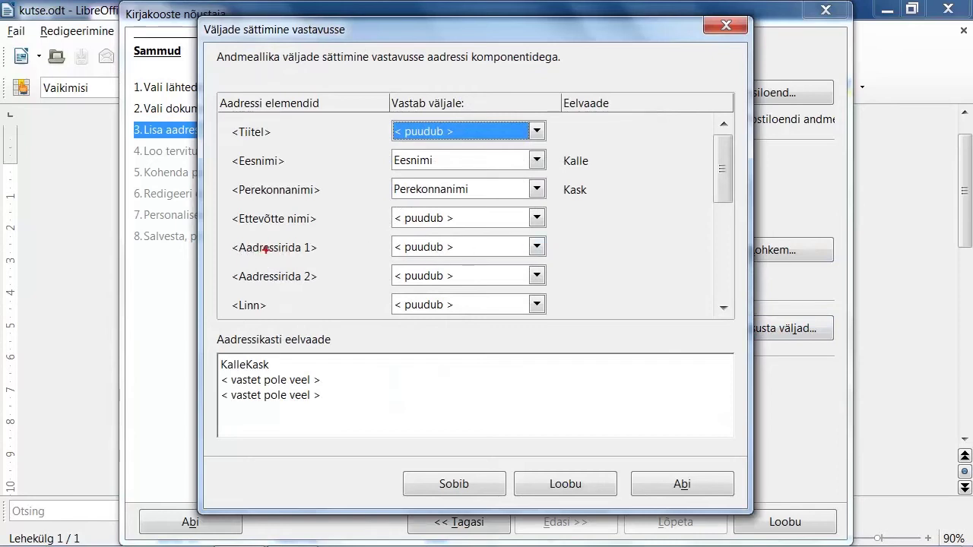
pyautogui.moveTo(263, 253); pyautogui.dragTo(253, 280)
pyautogui.moveTo(502, 255); pyautogui.dragTo(513, 292)
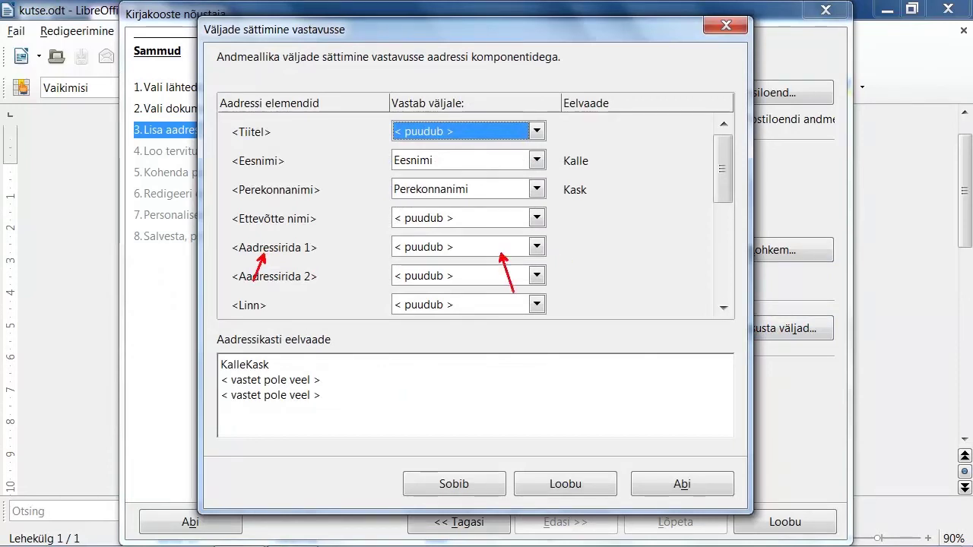
pyautogui.press('Escape')
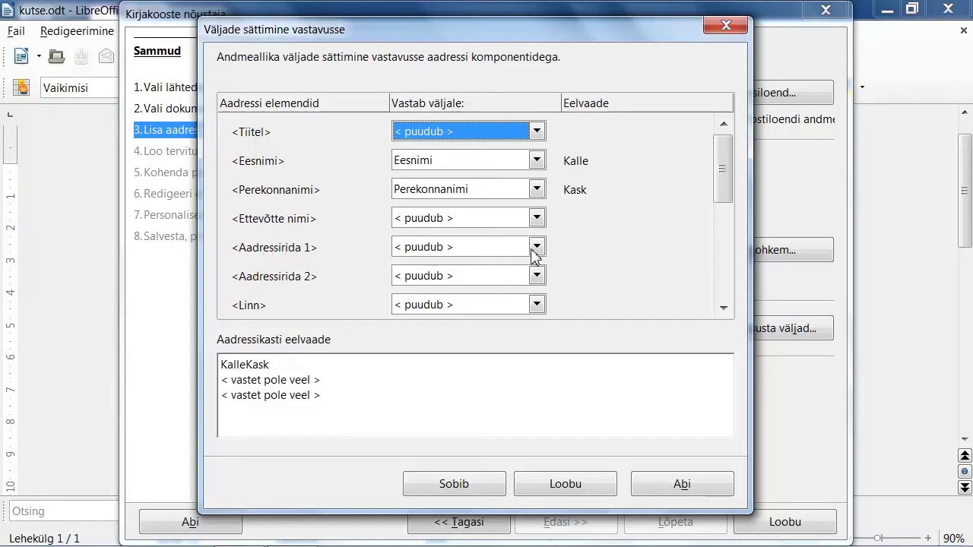
# - Match Aadressirida 1 to the Aadress column and E-posti aadress to the E-mail column, and accept the field matching
pyautogui.click(536, 248)
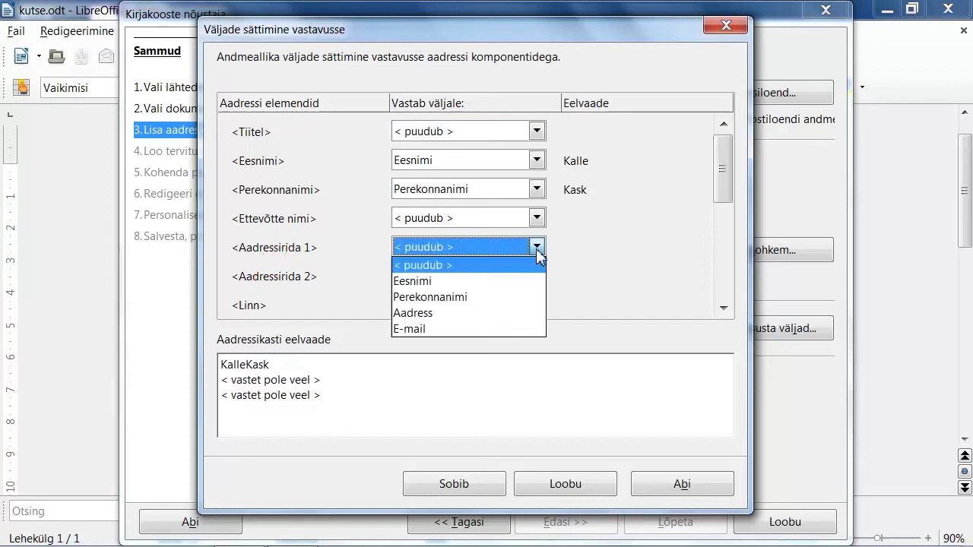
pyautogui.click(431, 313)
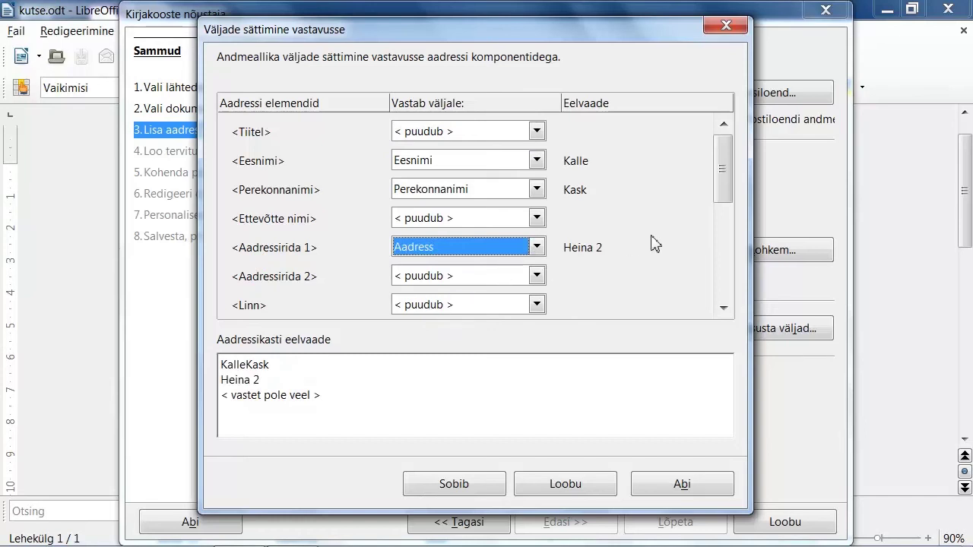
pyautogui.moveTo(719, 187); pyautogui.dragTo(724, 297)
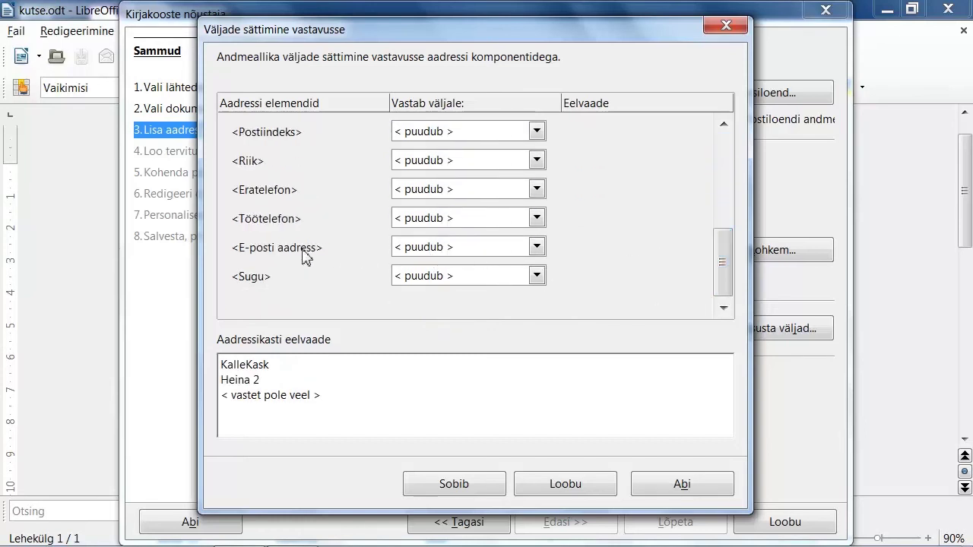
pyautogui.click(537, 247)
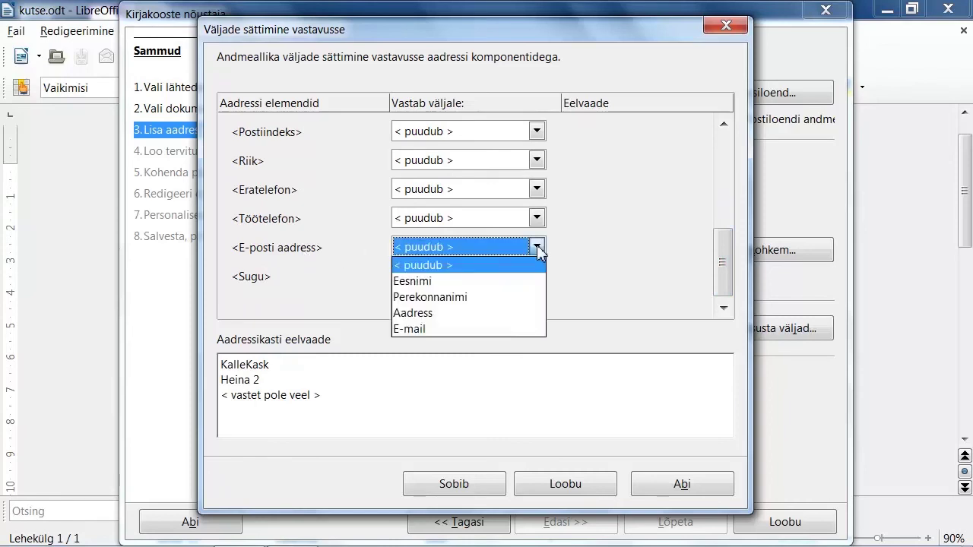
pyautogui.click(423, 329)
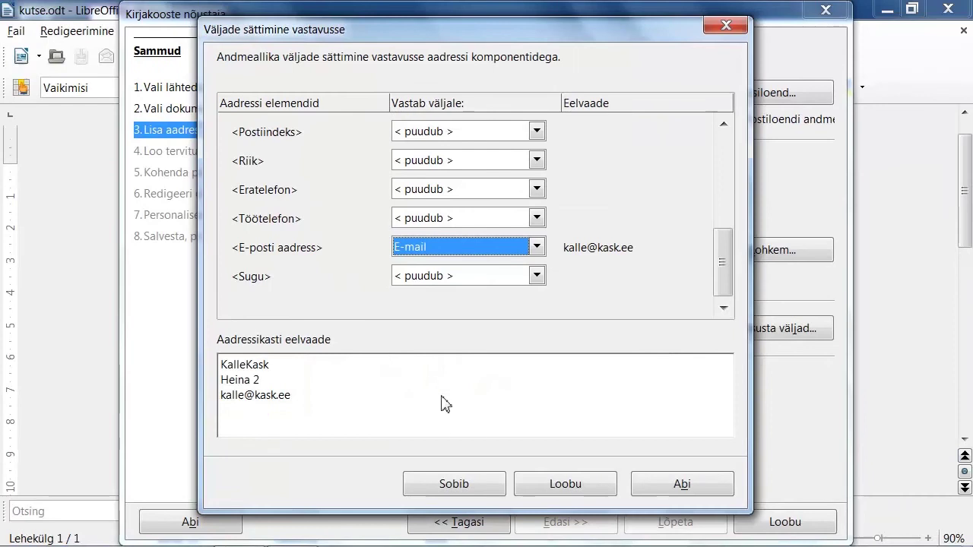
pyautogui.click(466, 485)
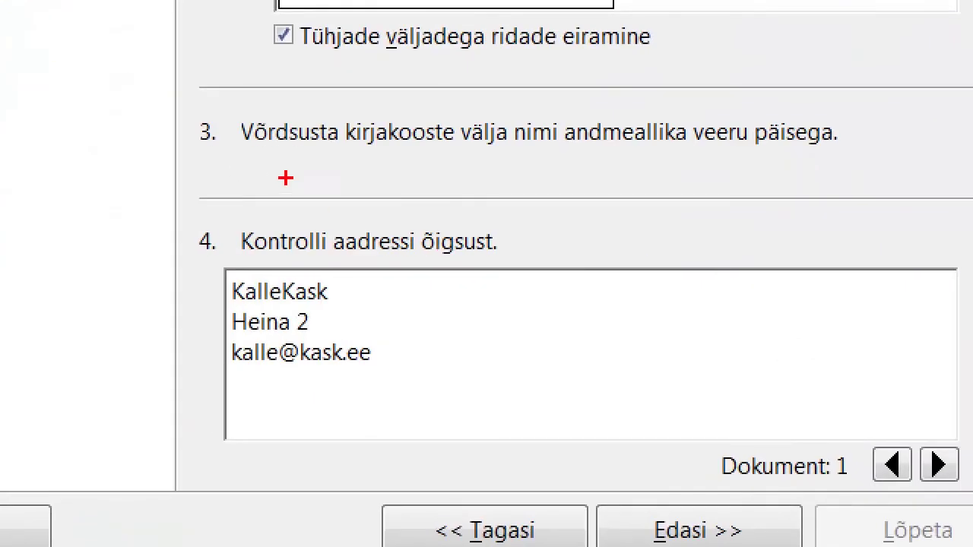
pyautogui.moveTo(197, 244)
pyautogui.mouseDown()
pyautogui.moveTo(354, 373)
pyautogui.moveTo(415, 402)
pyautogui.mouseUp()
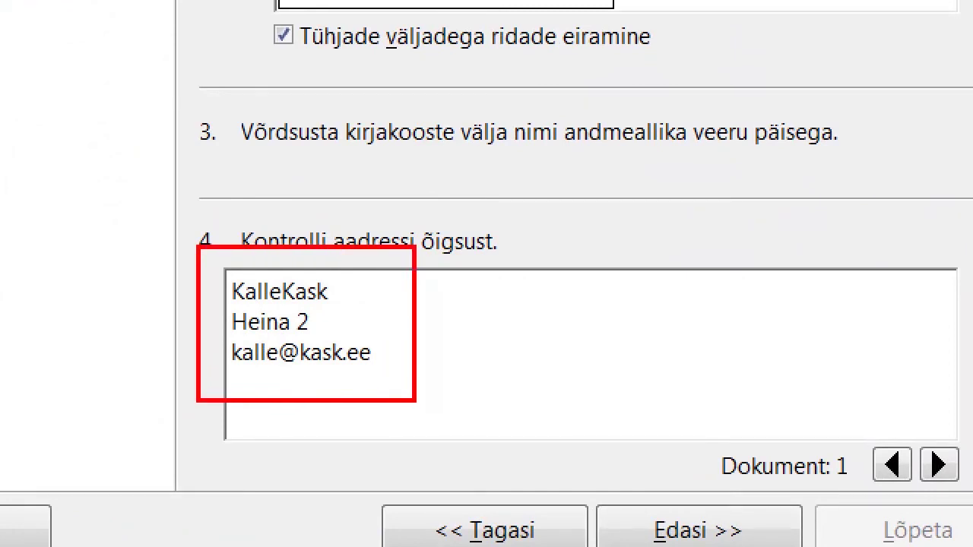